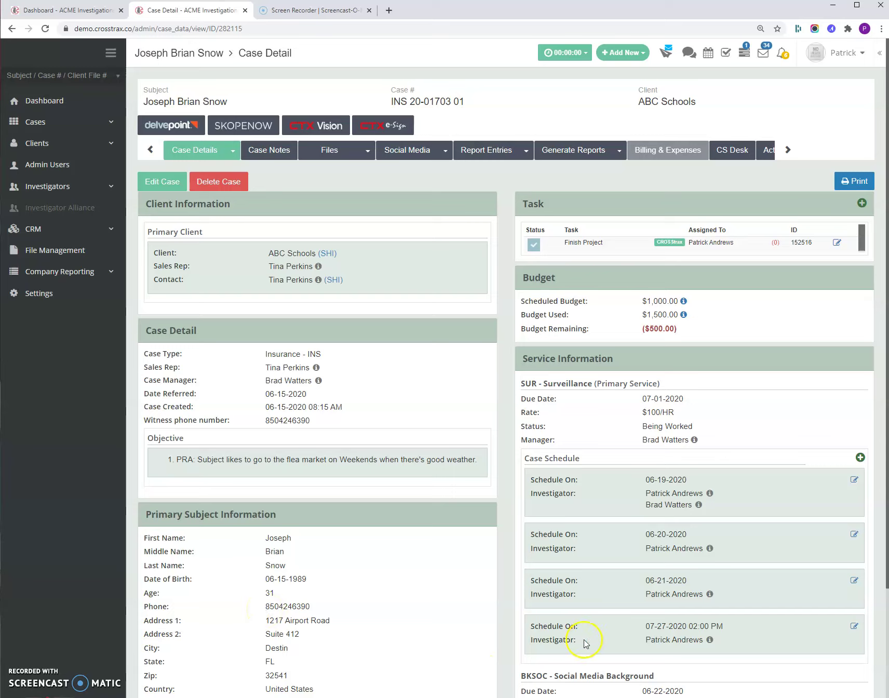
Step: Check the 07-27-2020 schedule entry, then start a new report under Surveillance report entries
{"action": "left_click_drag", "start_coordinate": [629, 626], "coordinate": [705, 643]}
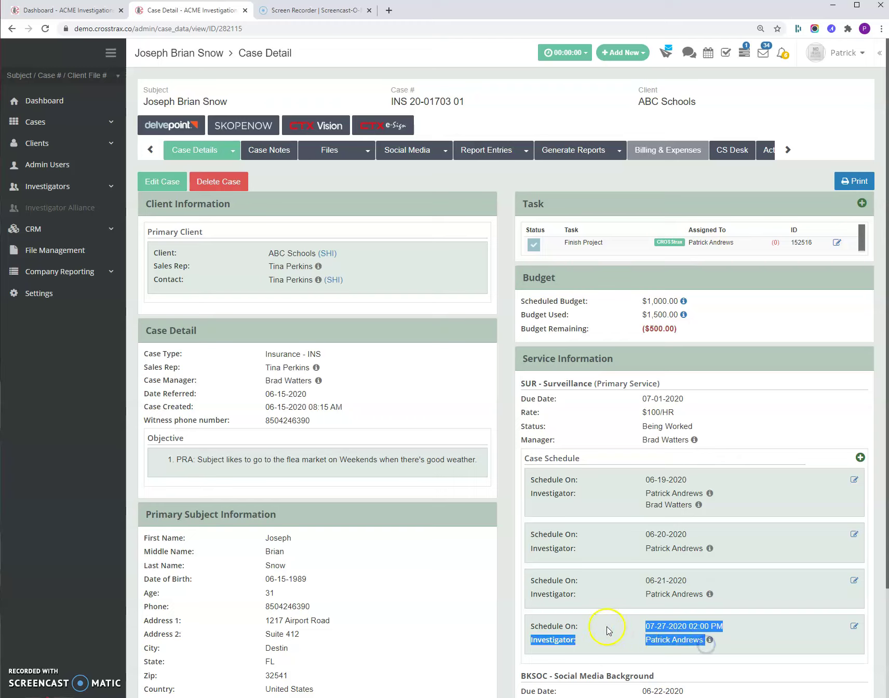
{"action": "left_click", "coordinate": [502, 472]}
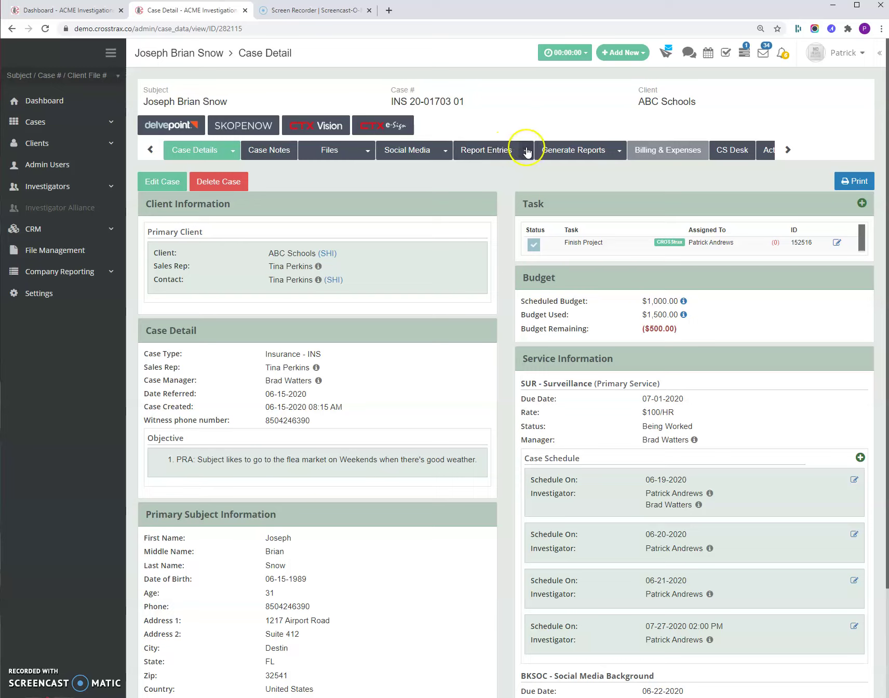
{"action": "left_click", "coordinate": [526, 151]}
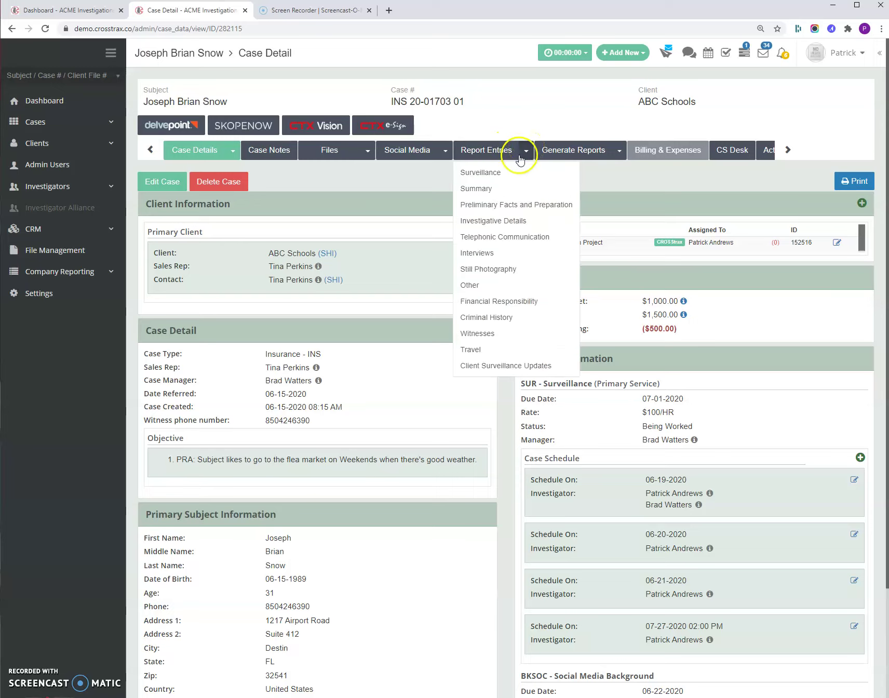
{"action": "left_click", "coordinate": [510, 173]}
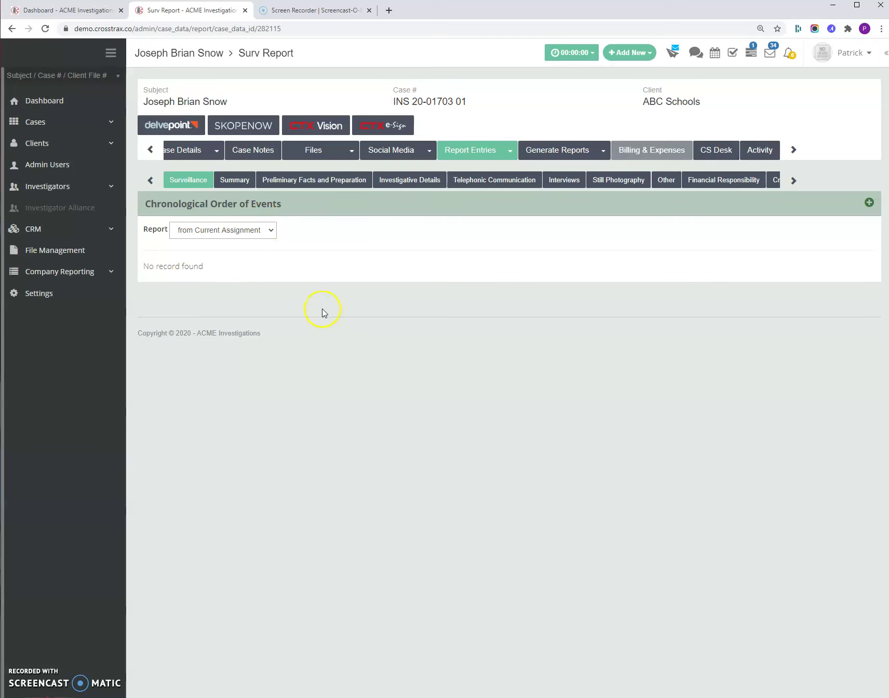
{"action": "left_click", "coordinate": [870, 203]}
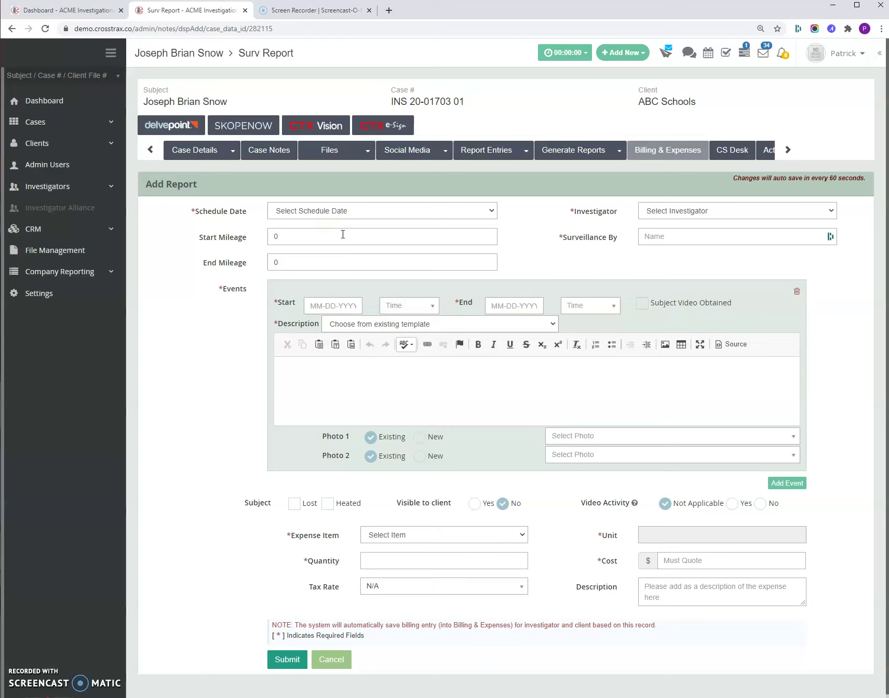
Step: Link the report to the 07-27-2020 surveillance date, assign the investigator and enter the Surveillance By name
{"action": "left_click", "coordinate": [348, 211]}
{"action": "left_click", "coordinate": [349, 210]}
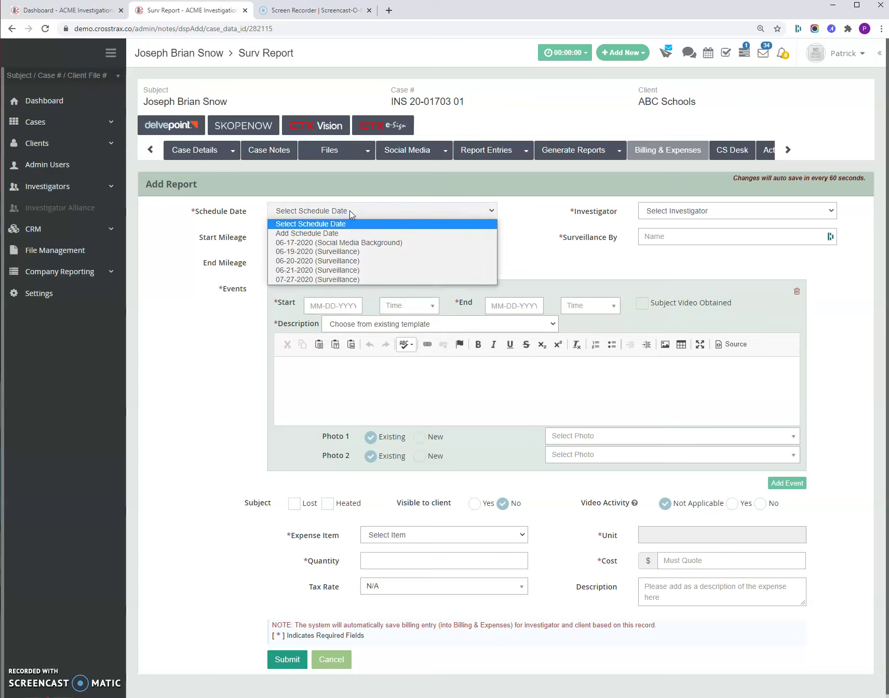
{"action": "left_click", "coordinate": [362, 283]}
{"action": "left_click", "coordinate": [702, 213]}
{"action": "left_click", "coordinate": [703, 252]}
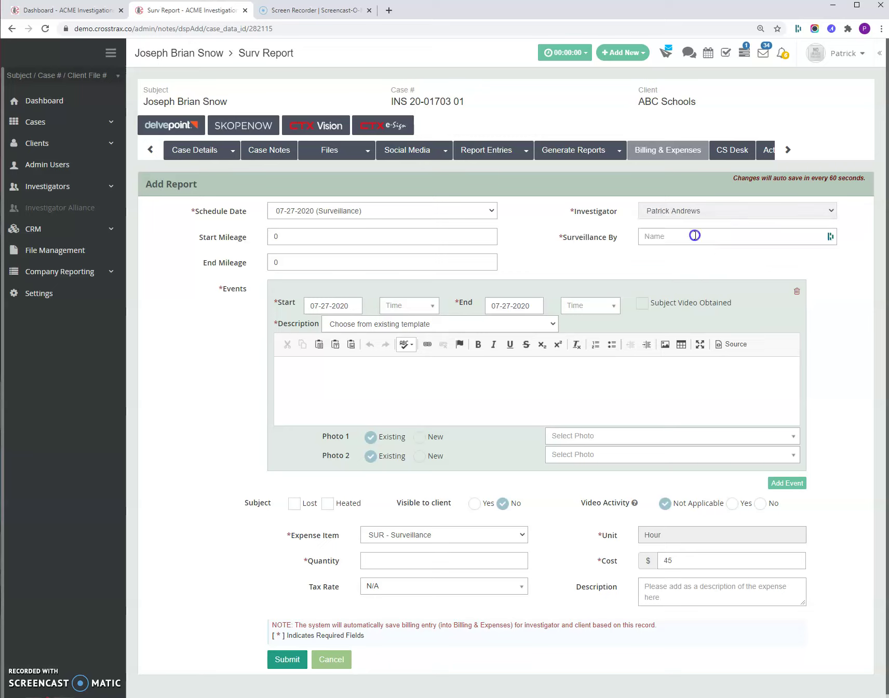
{"action": "left_click", "coordinate": [696, 237]}
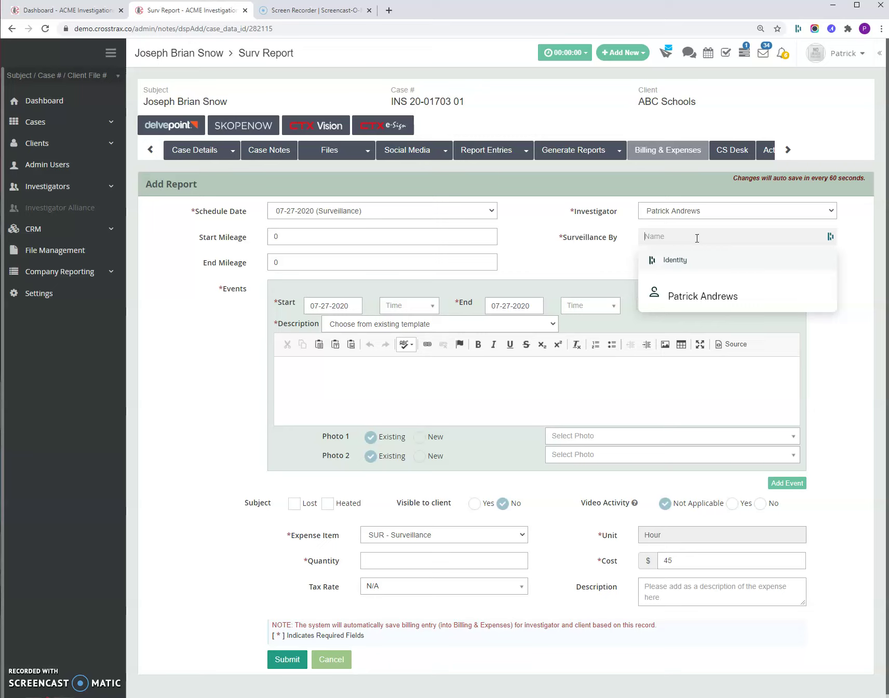
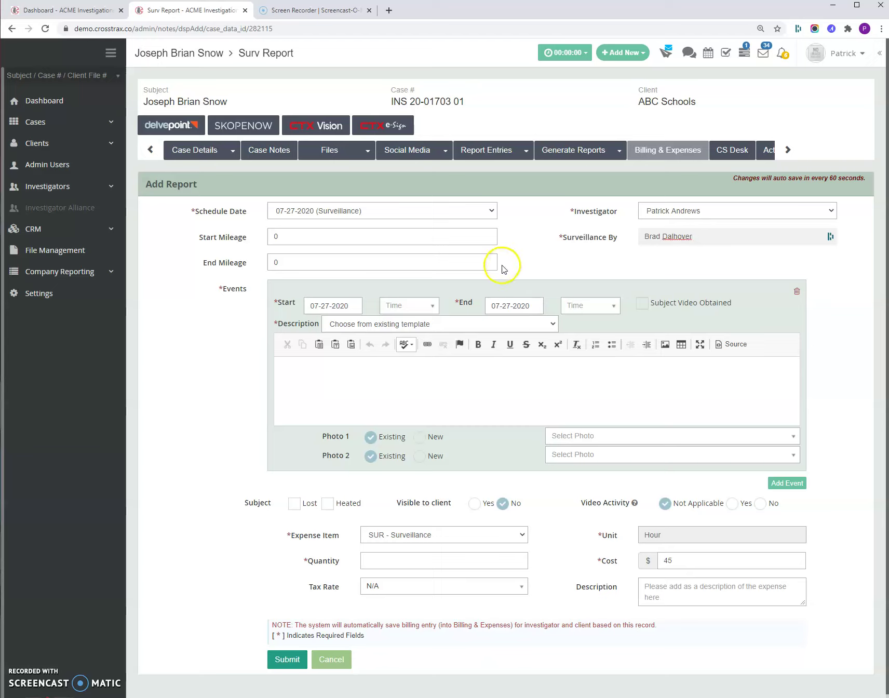
Step: Set start mileage to 2500 and end mileage to 2620
{"action": "left_click", "coordinate": [373, 235]}
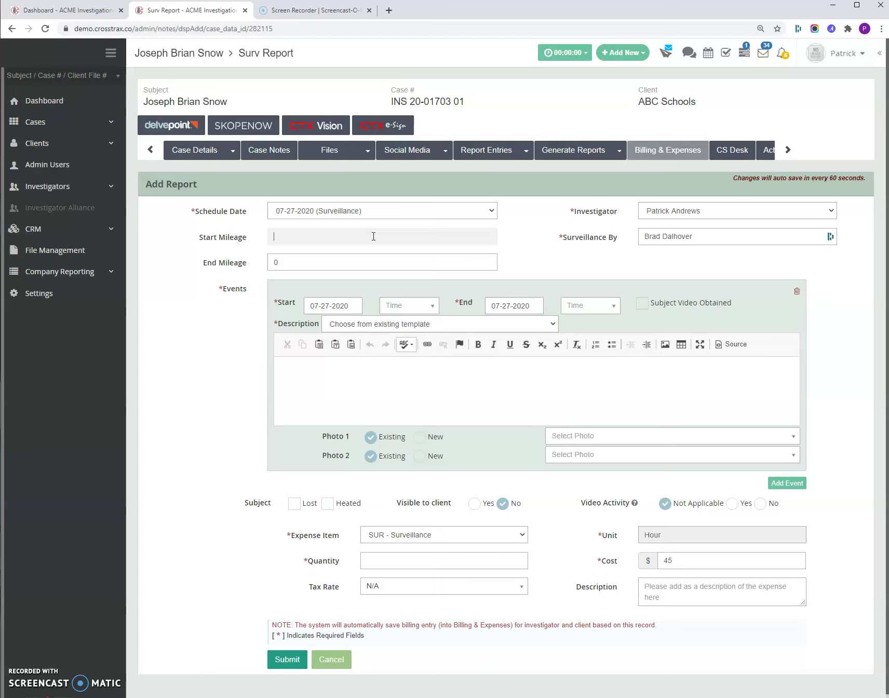
{"action": "type", "text": "00"}
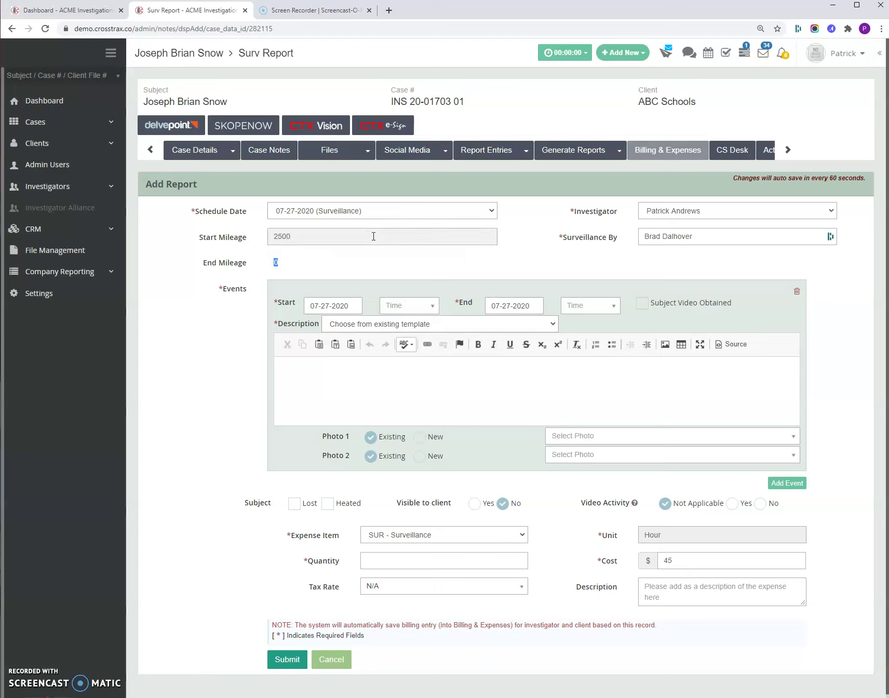
{"action": "key", "text": "Tab"}
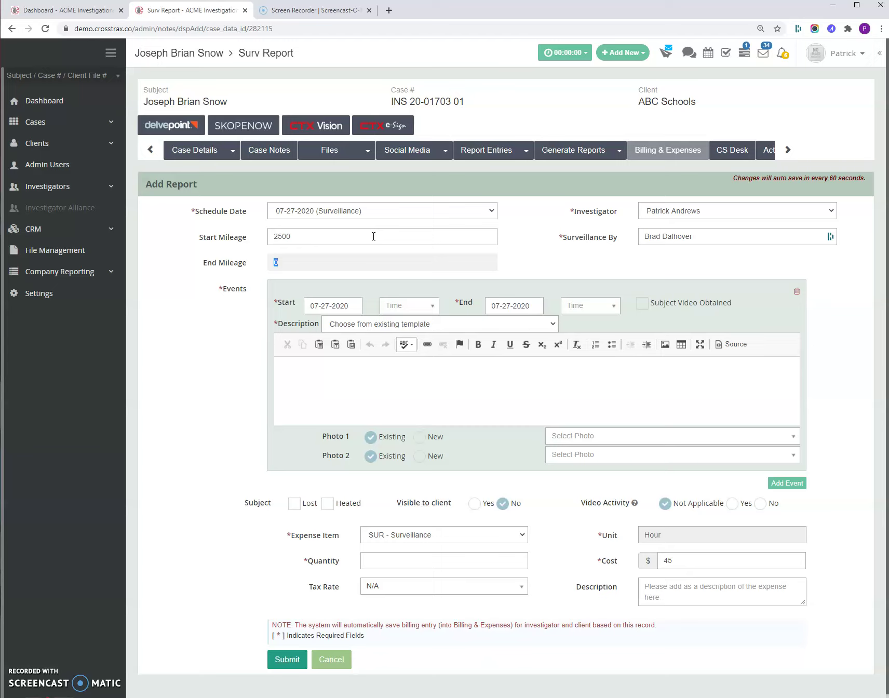
{"action": "type", "text": "2620"}
{"action": "key", "text": "Return"}
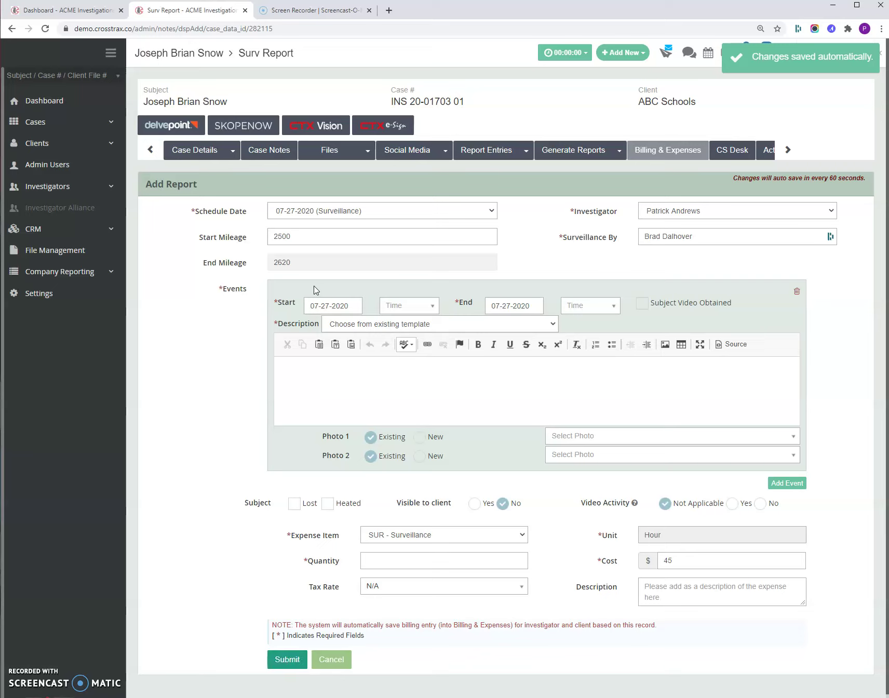
Step: Set the first event to run from 08:00 AM to 09:30 AM
{"action": "left_click", "coordinate": [405, 310]}
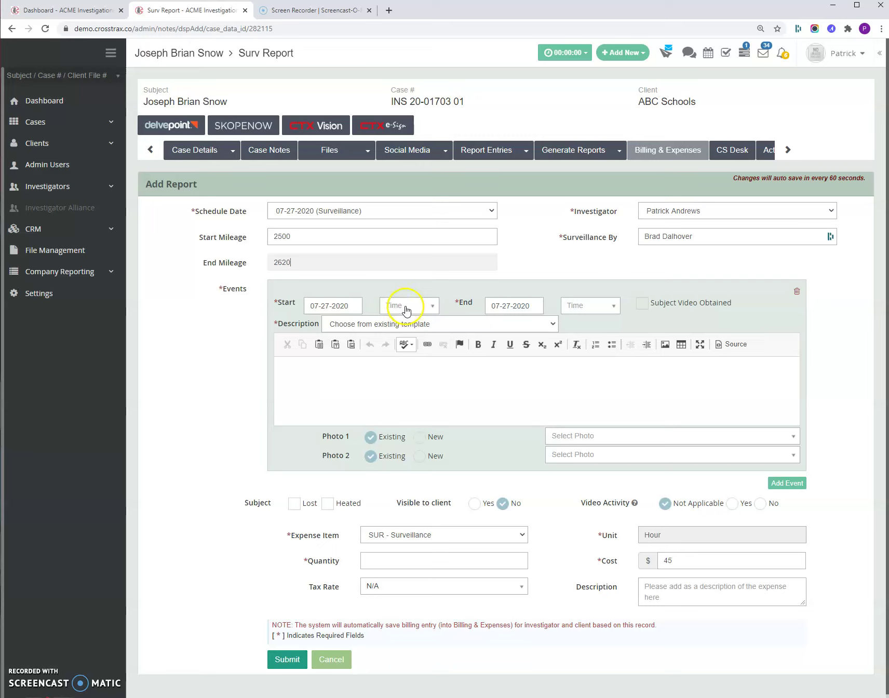
{"action": "left_click", "coordinate": [406, 309]}
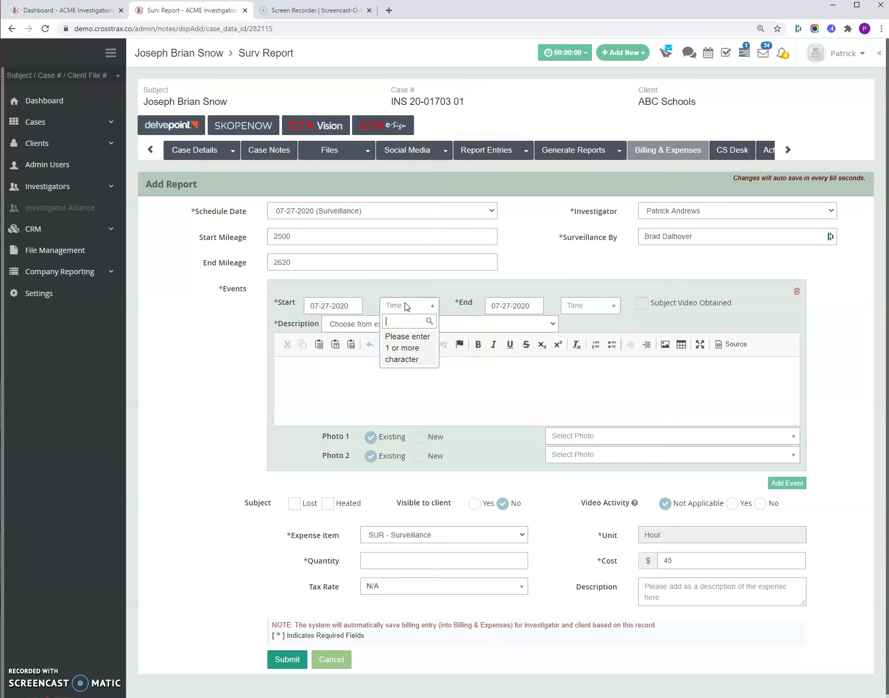
{"action": "type", "text": "800"}
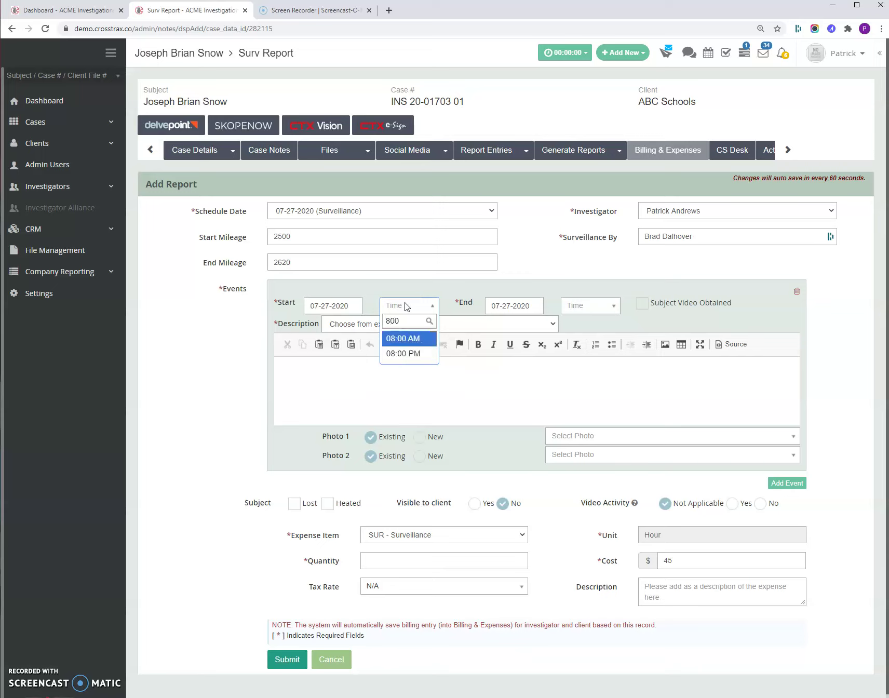
{"action": "left_click", "coordinate": [405, 339]}
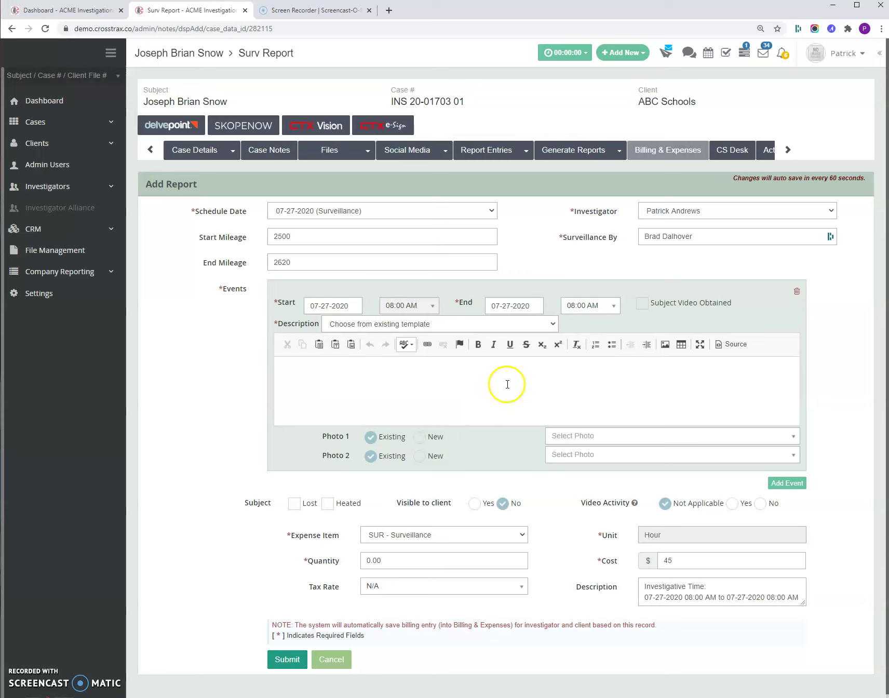
{"action": "left_click", "coordinate": [588, 307]}
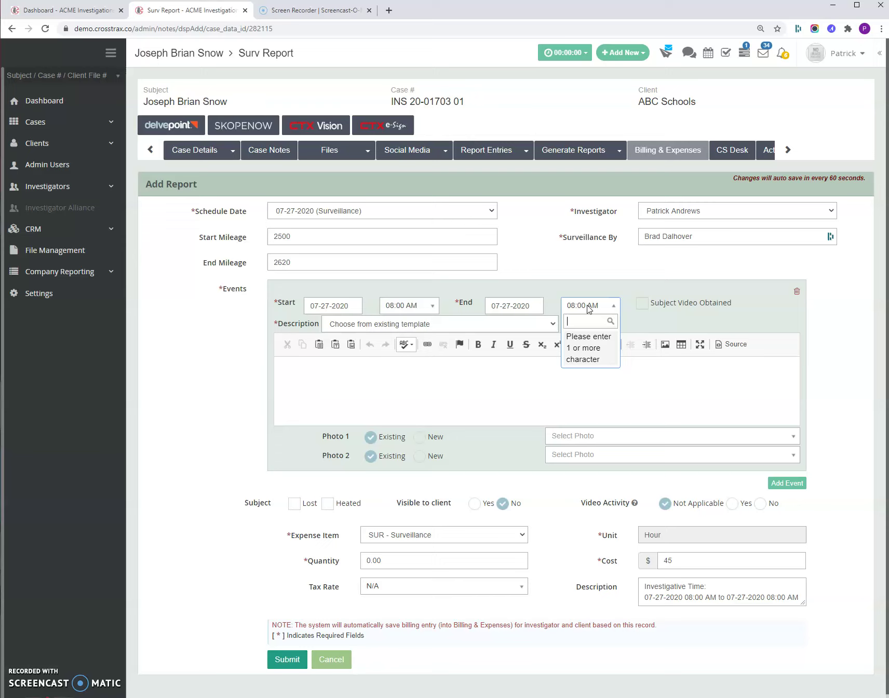
{"action": "type", "text": "09:3"}
{"action": "left_click", "coordinate": [596, 341]}
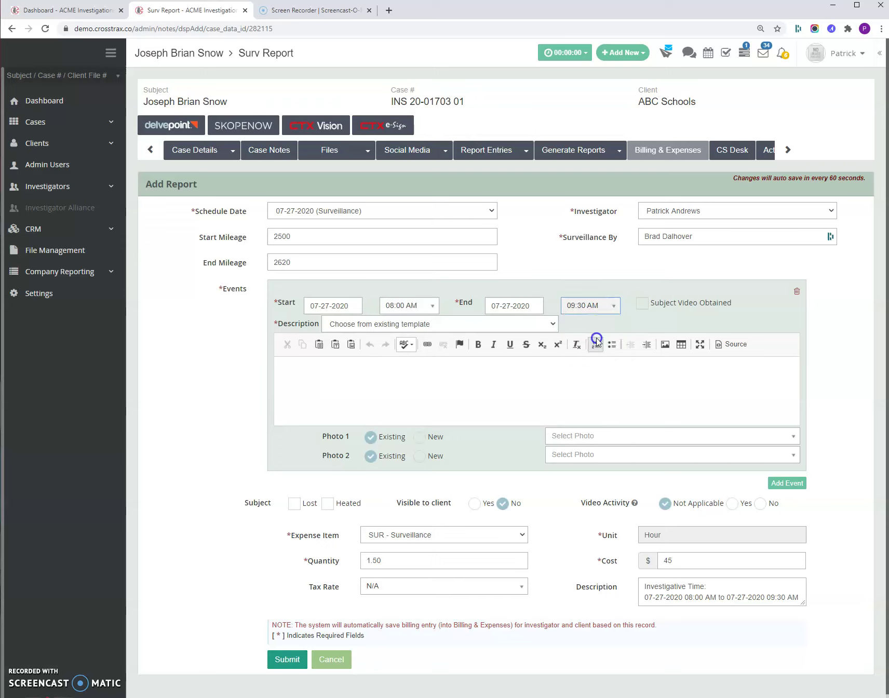
{"action": "left_click", "coordinate": [400, 324]}
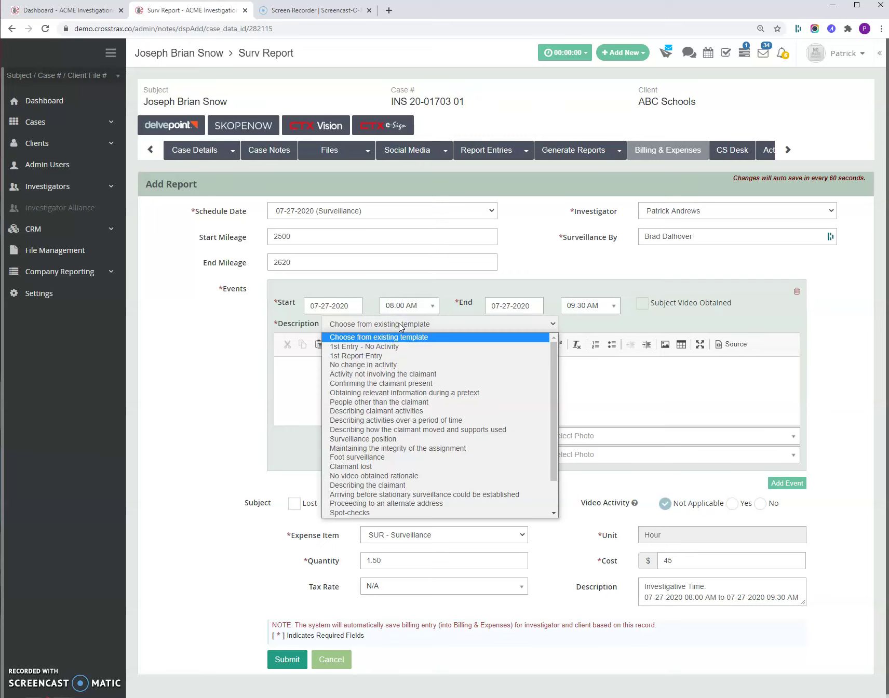
Step: Fill the first event's description with the '1st Entry - No Activity' template
{"action": "left_click", "coordinate": [393, 347]}
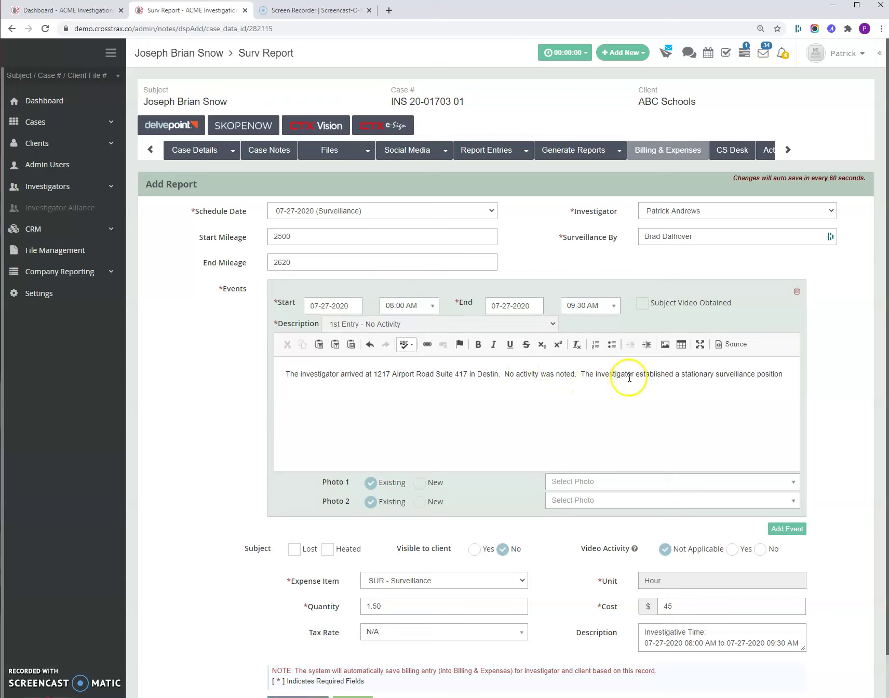
{"action": "left_click", "coordinate": [785, 372]}
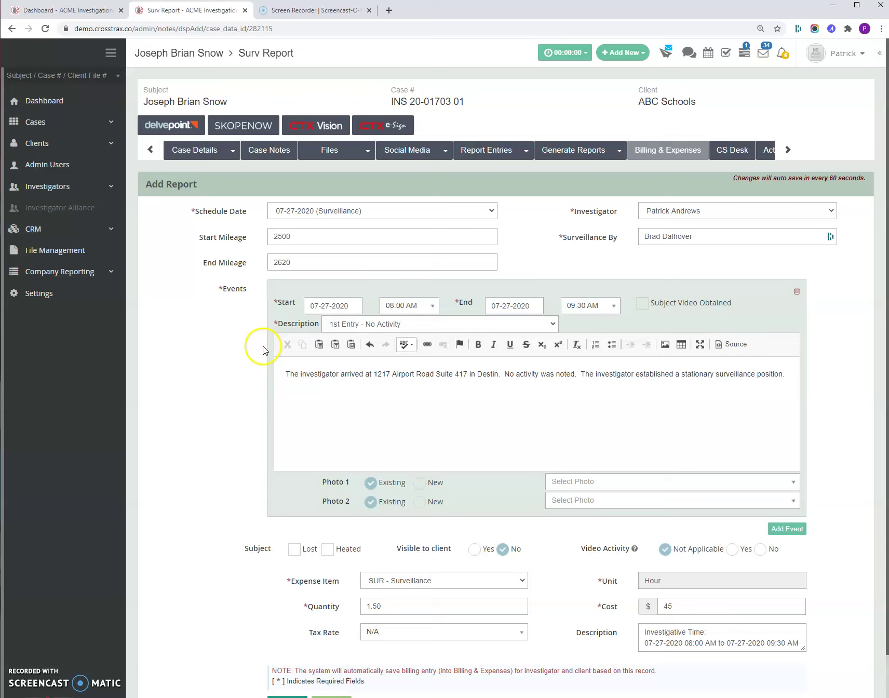
Step: Insert an '8:00' timestamp line at the top of the first event's description
{"action": "left_click", "coordinate": [282, 375]}
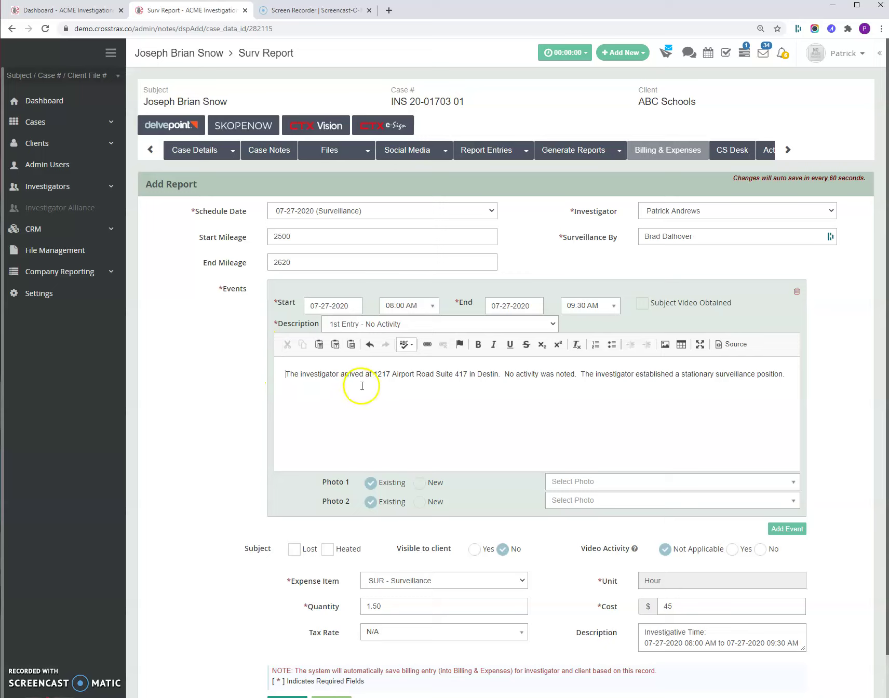
{"action": "key", "text": "Return"}
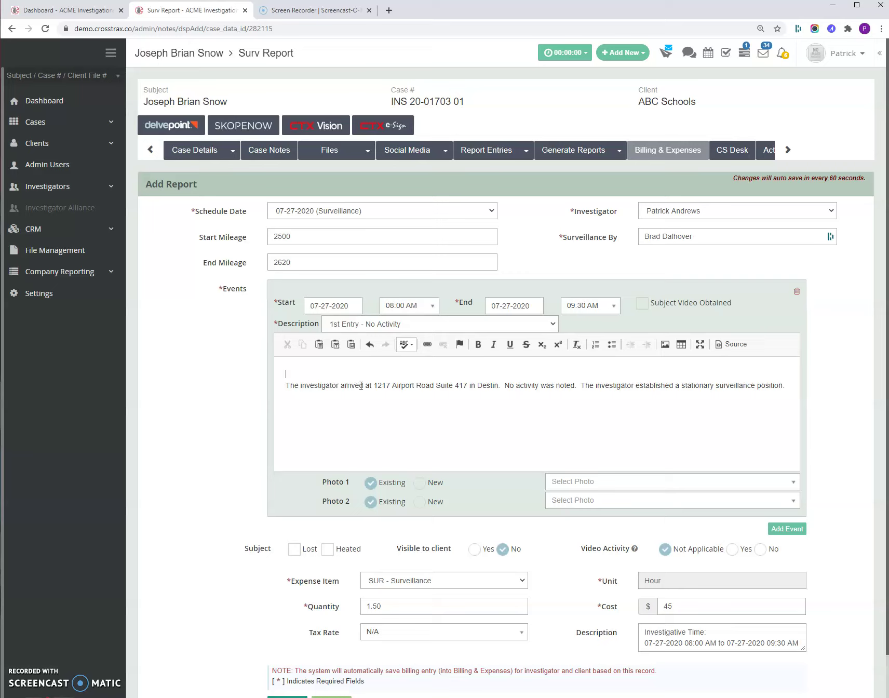
{"action": "type", "text": "8:00"}
{"action": "left_click", "coordinate": [420, 485]}
Step: Set the first event's Photo 1 back to Existing photo after finding none available
{"action": "left_click", "coordinate": [571, 481]}
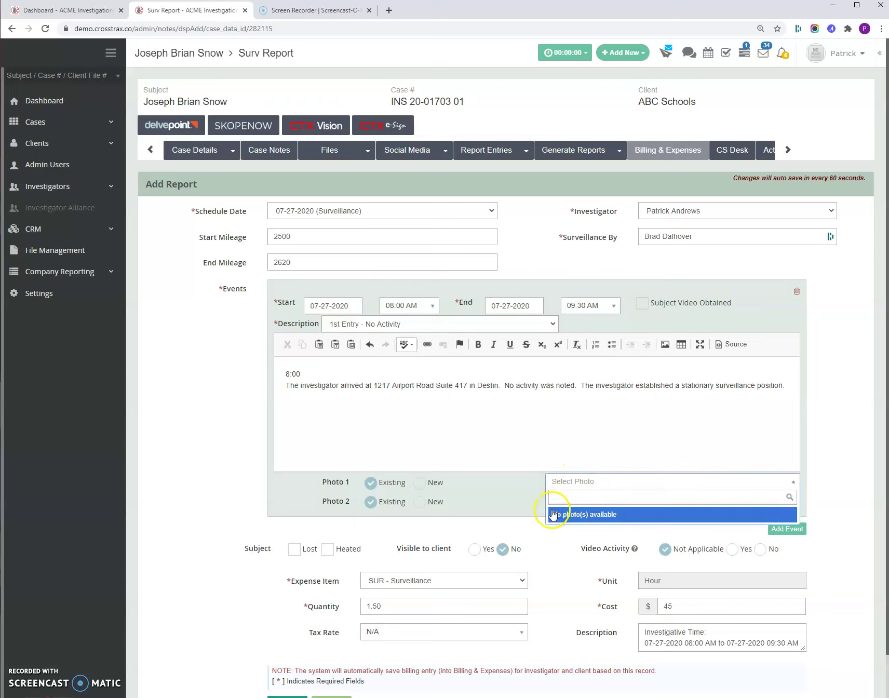
{"action": "left_click", "coordinate": [502, 493]}
{"action": "left_click", "coordinate": [418, 483]}
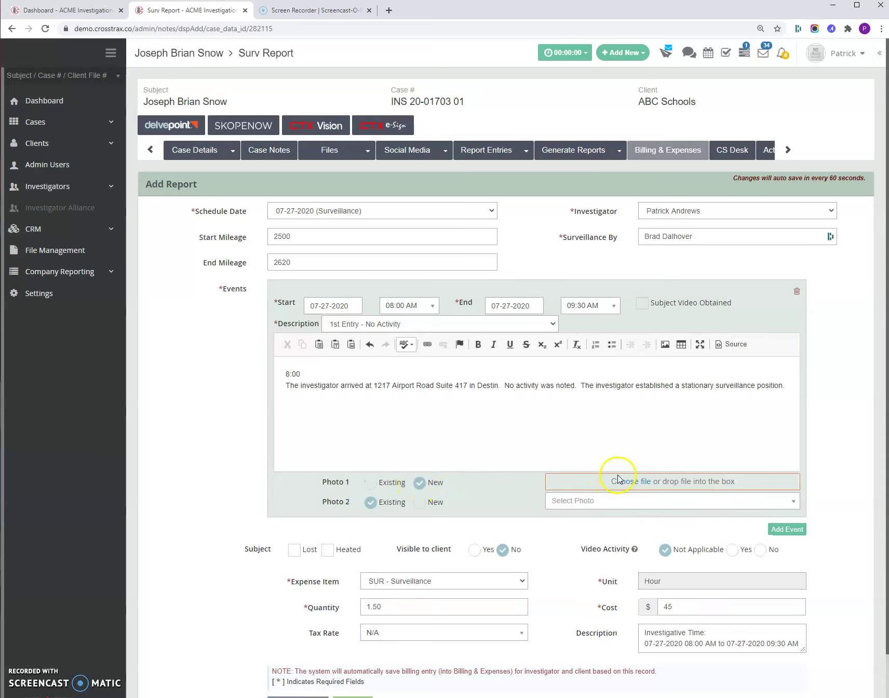
{"action": "left_click", "coordinate": [632, 483]}
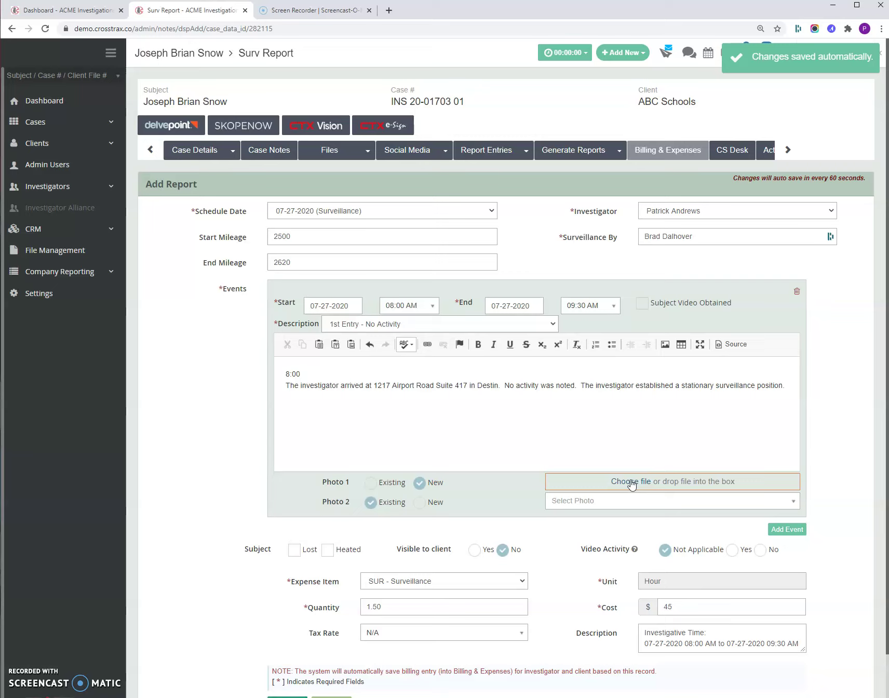
{"action": "left_click", "coordinate": [369, 484]}
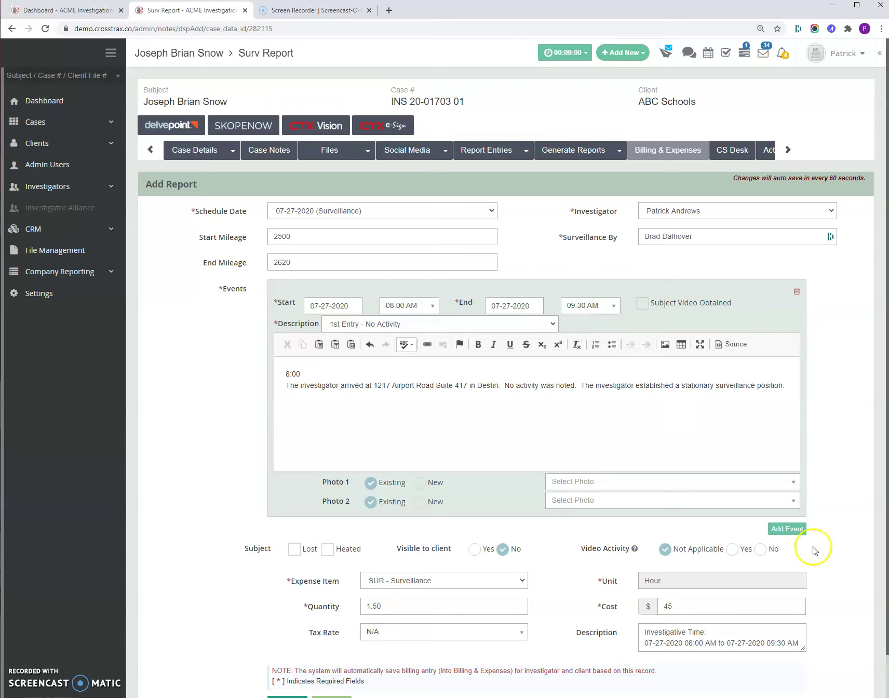
Step: Add a second event running from 09:30 AM to 12:30 PM
{"action": "left_click", "coordinate": [791, 529]}
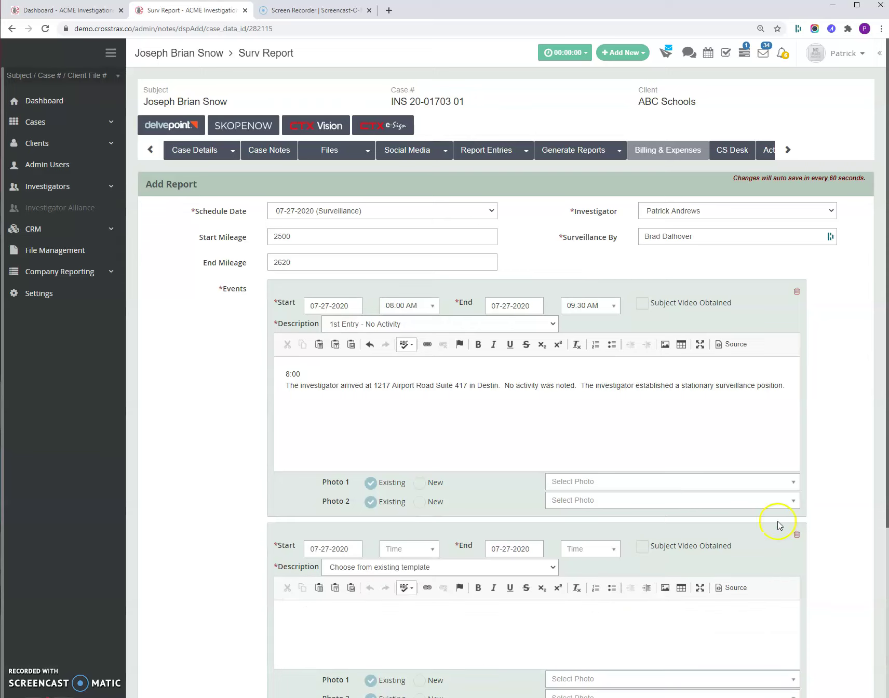
{"action": "scroll", "coordinate": [415, 481], "scroll_direction": "down", "scroll_amount": 2}
{"action": "left_click", "coordinate": [409, 445]}
{"action": "type", "text": "930"}
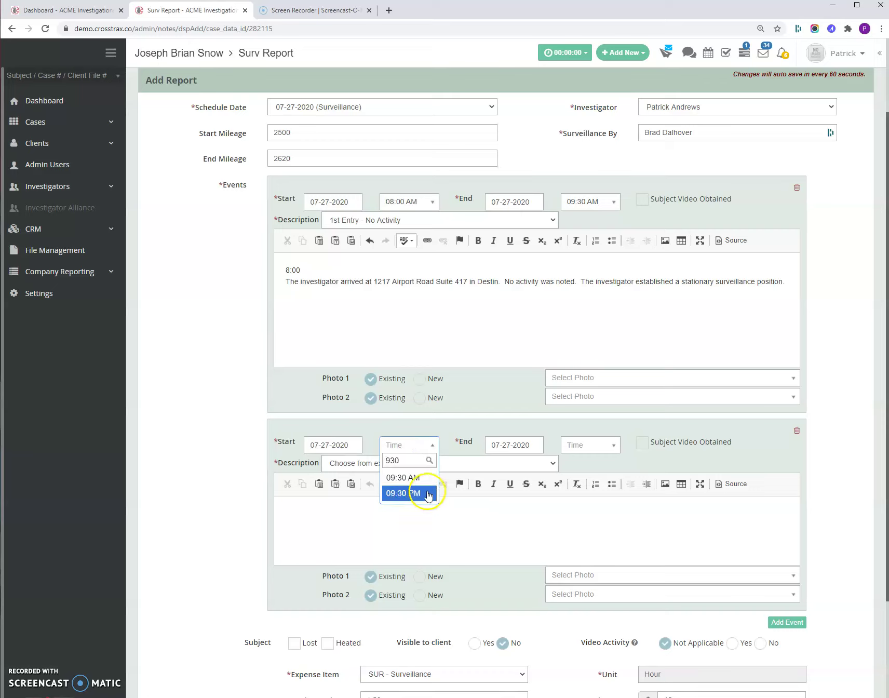
{"action": "left_click", "coordinate": [403, 477]}
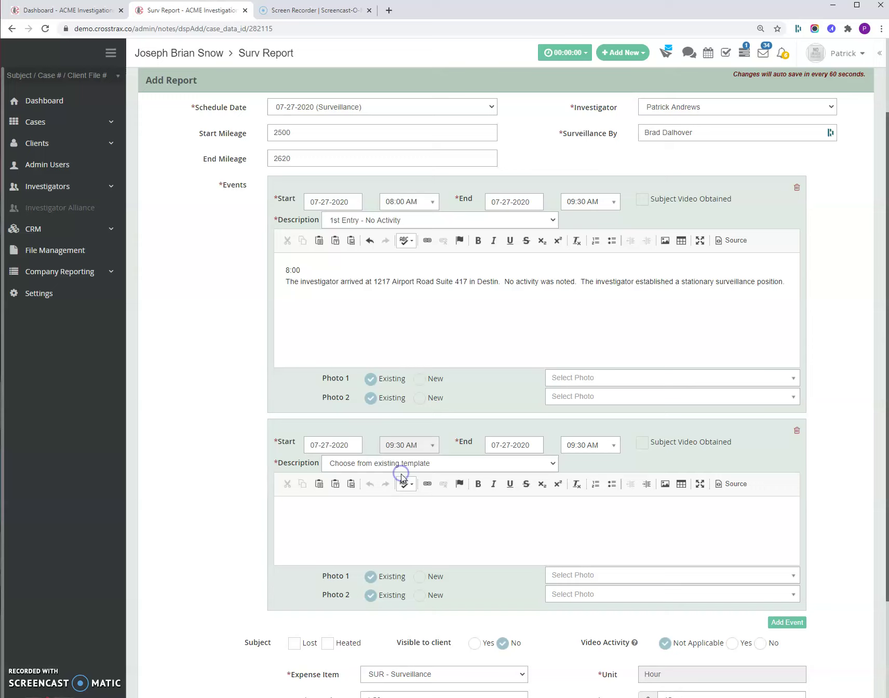
{"action": "left_click", "coordinate": [584, 445]}
{"action": "type", "text": "1230"}
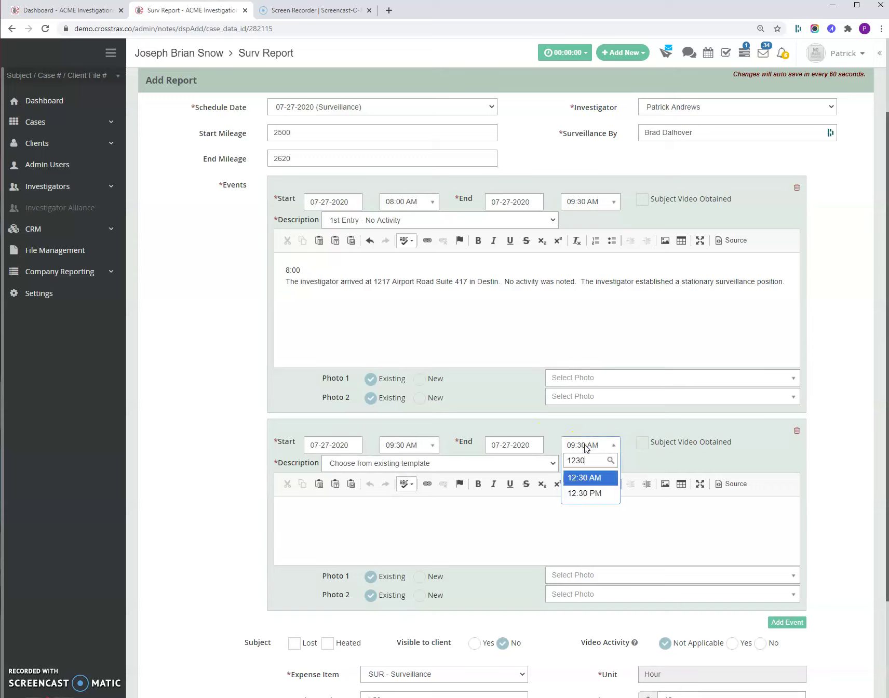
{"action": "left_click", "coordinate": [595, 493]}
Step: Describe the second event as 'Followed claimant from residence to scheduled appointment.'
{"action": "left_click", "coordinate": [584, 511]}
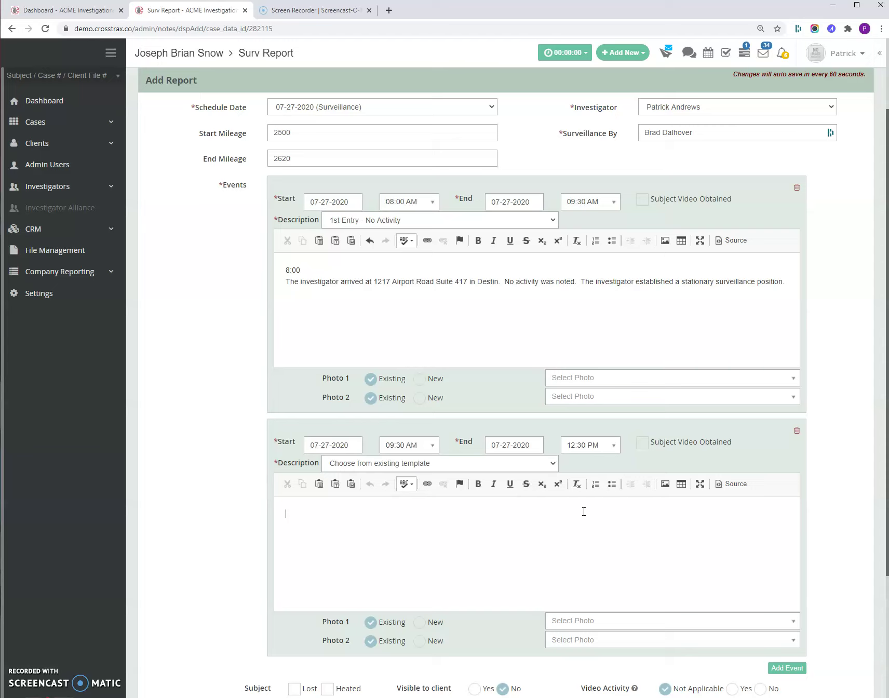
{"action": "type", "text": "Followed claimant from residence to appoion"}
{"action": "key", "text": "BackSpace"}
{"action": "key", "text": "BackSpace"}
{"action": "key", "text": "BackSpace"}
{"action": "key", "text": "BackSpace"}
{"action": "key", "text": "BackSpace"}
{"action": "key", "text": "BackSpace"}
{"action": "key", "text": "BackSpace"}
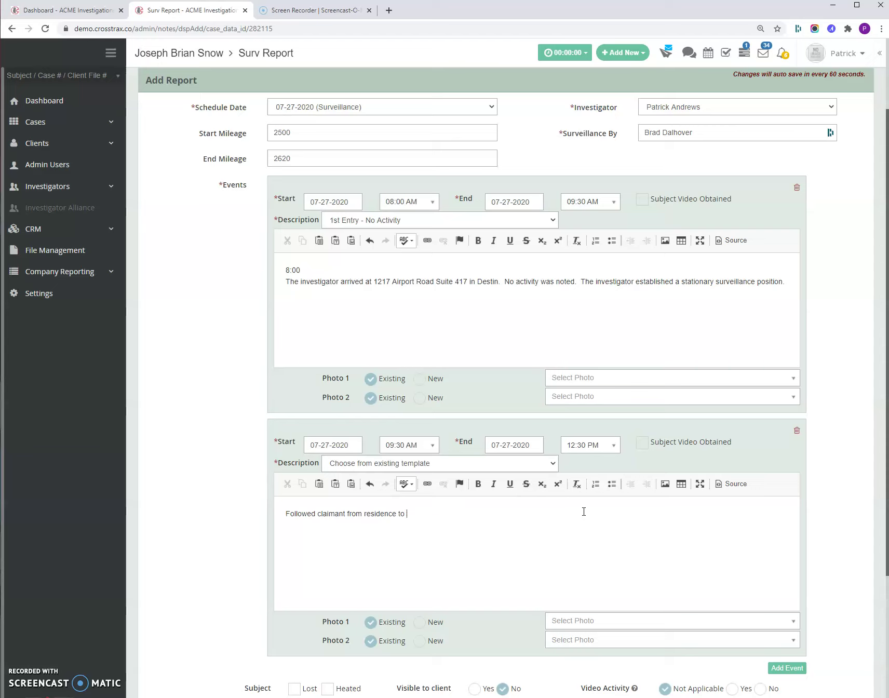
{"action": "type", "text": "scheduled dapp"}
{"action": "key", "text": "BackSpace"}
{"action": "key", "text": "BackSpace"}
{"action": "type", "text": "appointment."}
{"action": "left_click", "coordinate": [524, 511]}
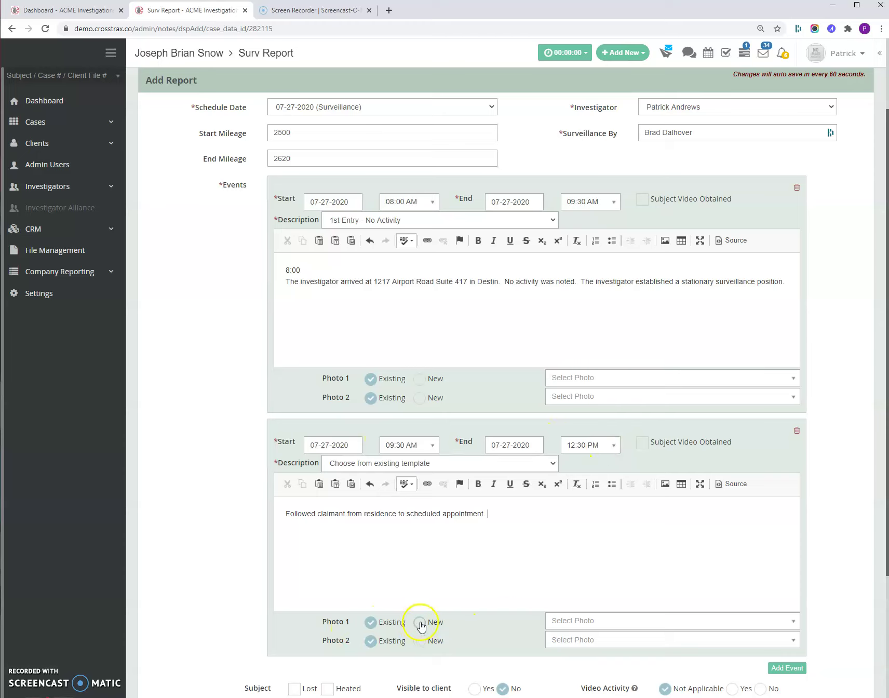
Step: Check the second event's Photo 1 list, which has no existing photos
{"action": "left_click", "coordinate": [400, 602]}
{"action": "left_click", "coordinate": [596, 622]}
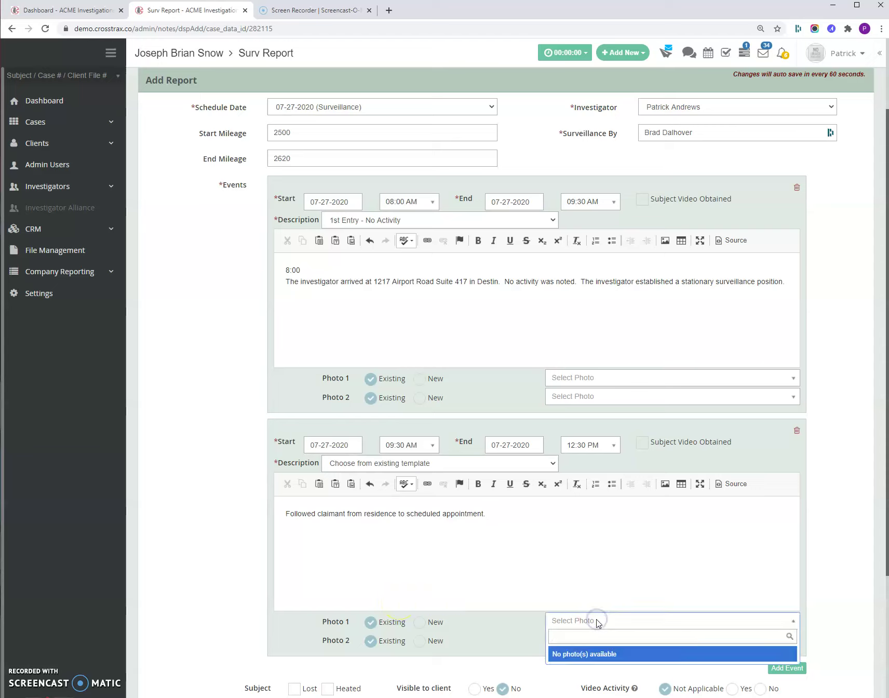
{"action": "left_click", "coordinate": [528, 622]}
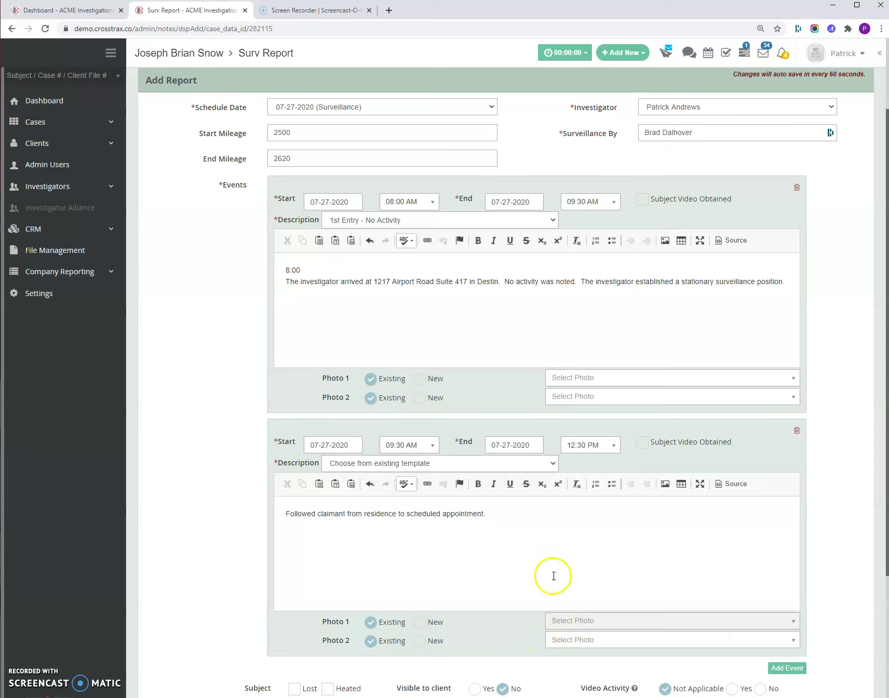
{"action": "scroll", "coordinate": [567, 557], "scroll_direction": "down", "scroll_amount": 1}
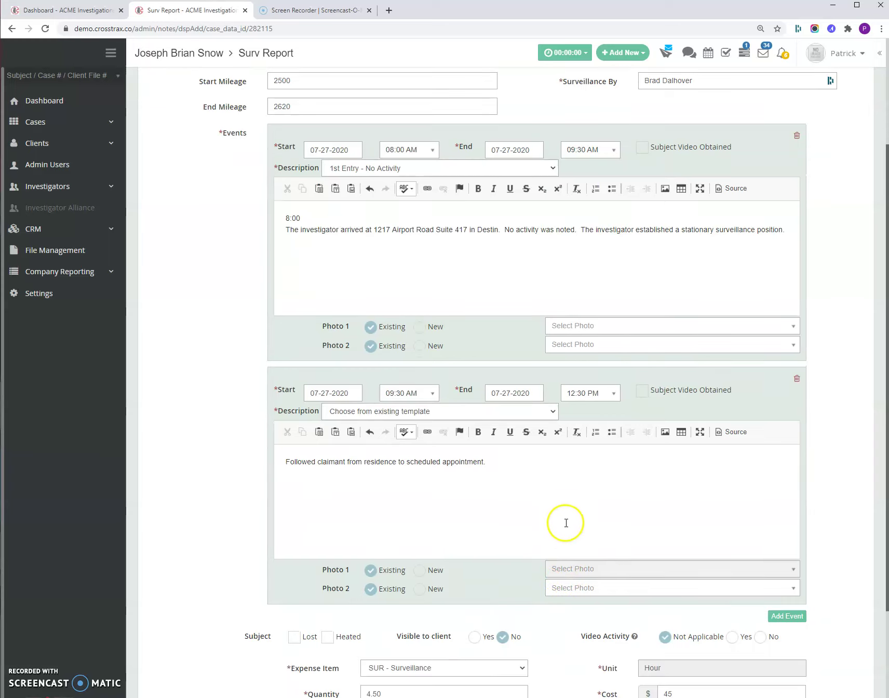
Step: Add a third event, 12:30 PM to 02:00 PM: 'Followed the claimant home from the market. No further activity'
{"action": "left_click", "coordinate": [778, 617]}
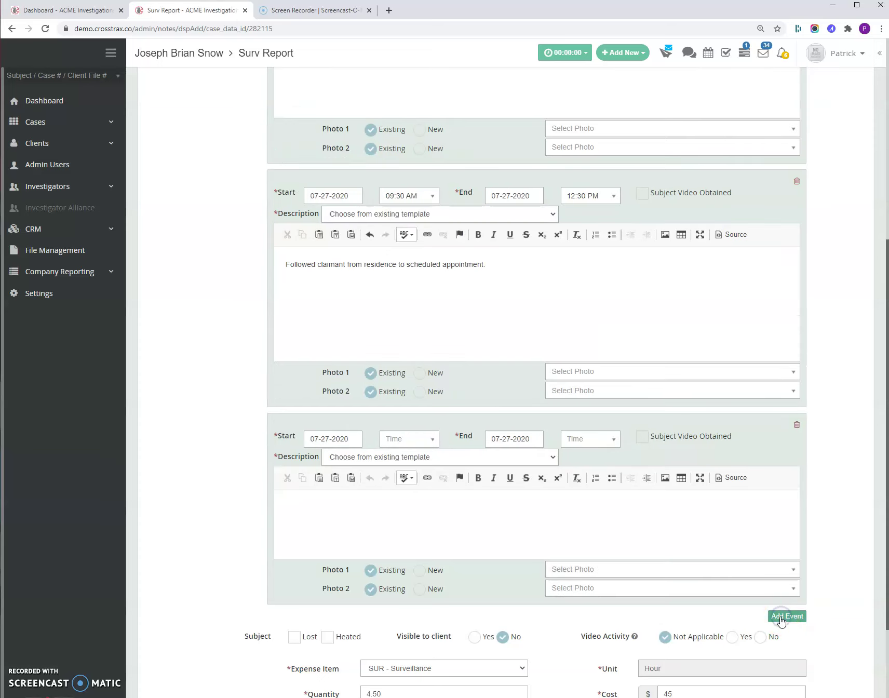
{"action": "left_click", "coordinate": [402, 439]}
{"action": "type", "text": "1230"}
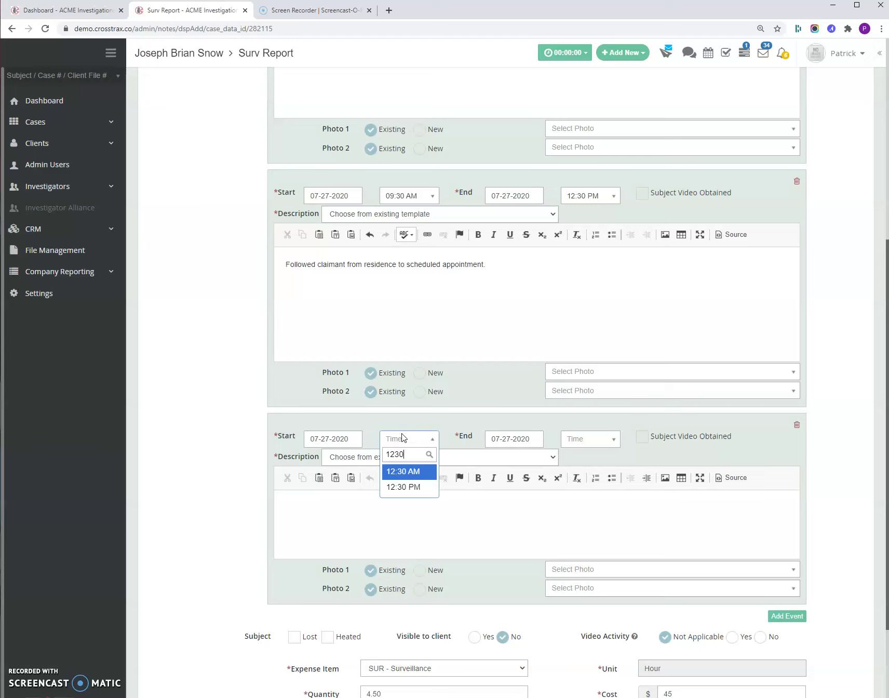
{"action": "left_click", "coordinate": [418, 489]}
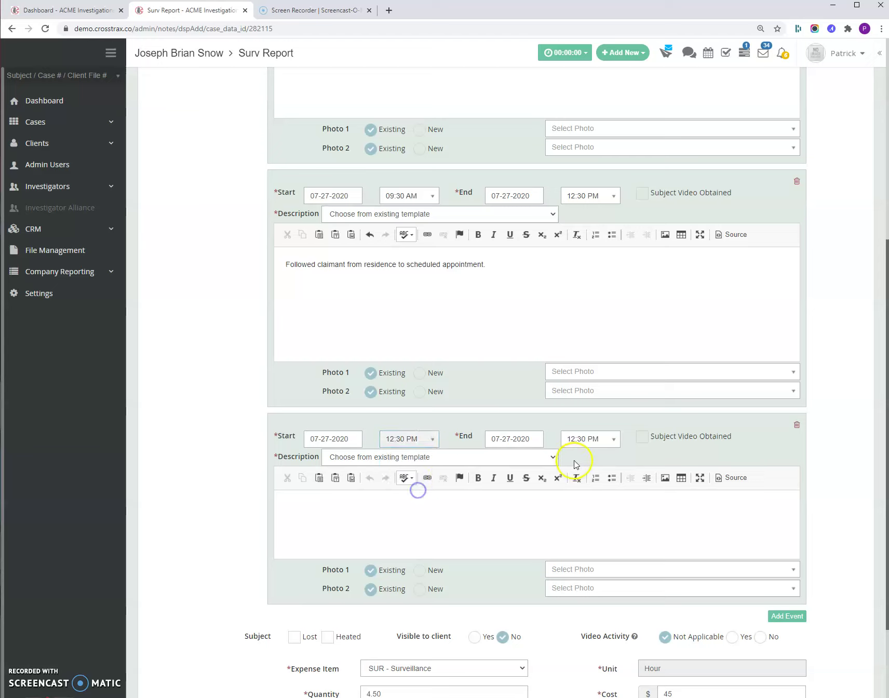
{"action": "left_click", "coordinate": [596, 441]}
{"action": "type", "text": "200"}
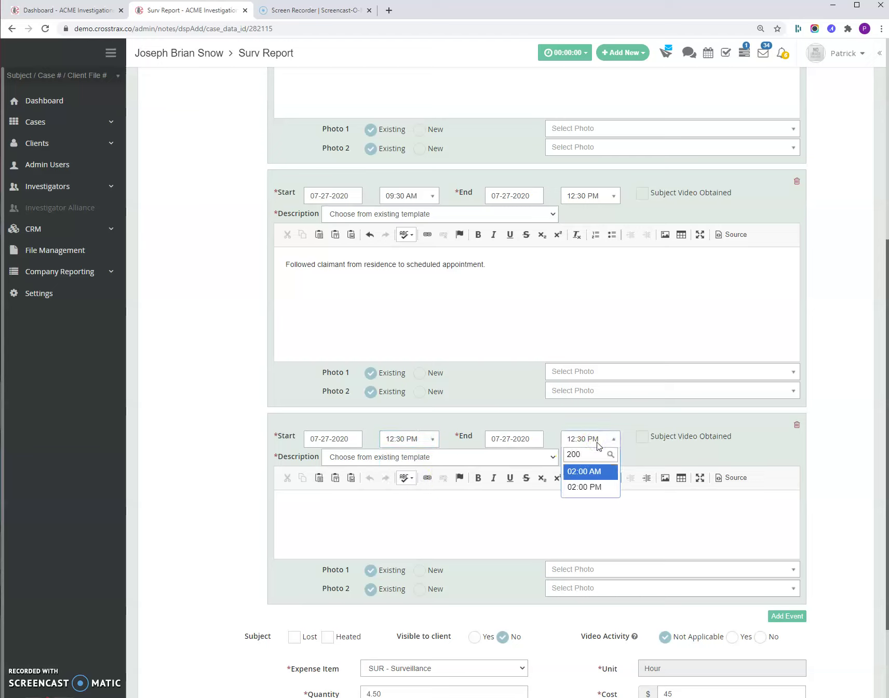
{"action": "left_click", "coordinate": [594, 487]}
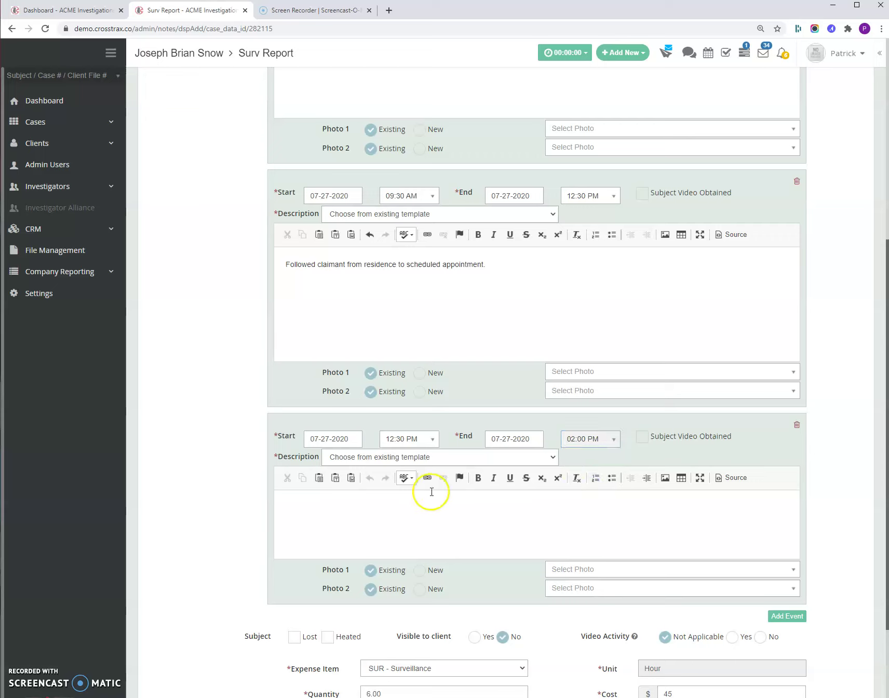
{"action": "left_click", "coordinate": [351, 512]}
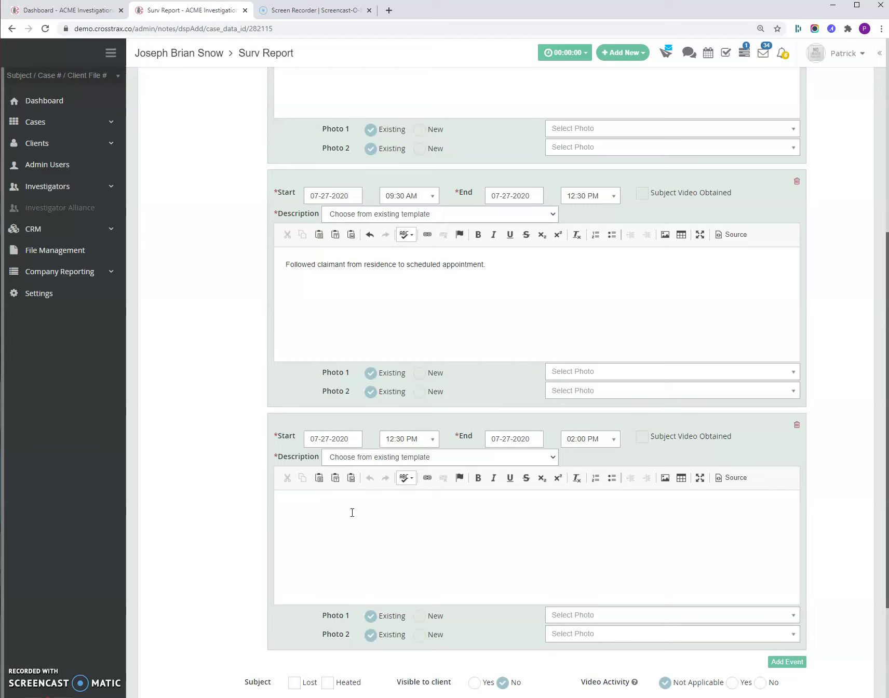
{"action": "type", "text": "Followed the claimant home from the market. No further"}
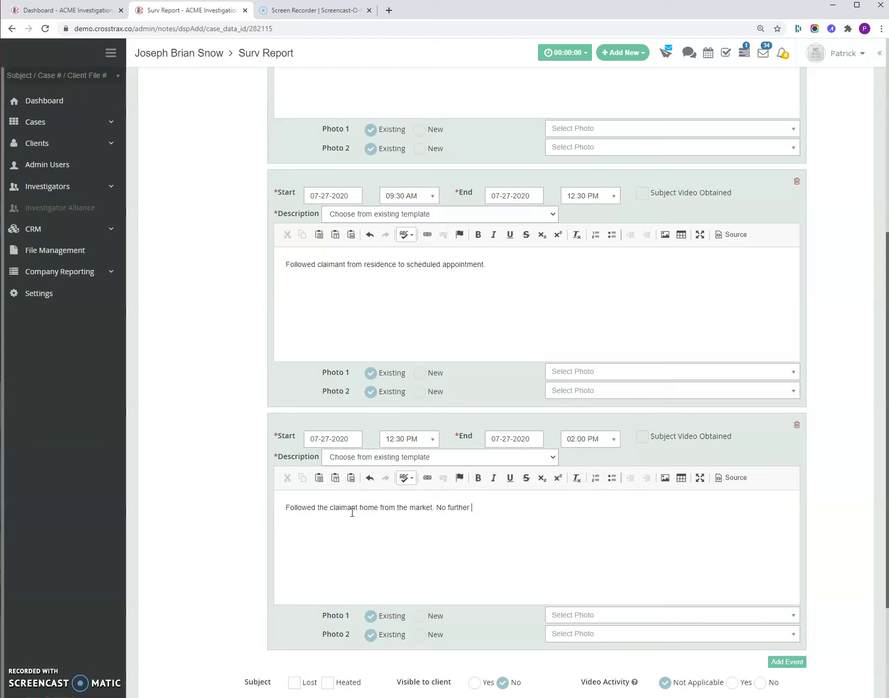
{"action": "type", "text": " activity."}
{"action": "left_click", "coordinate": [431, 525]}
{"action": "scroll", "coordinate": [432, 526], "scroll_direction": "up", "scroll_amount": 6}
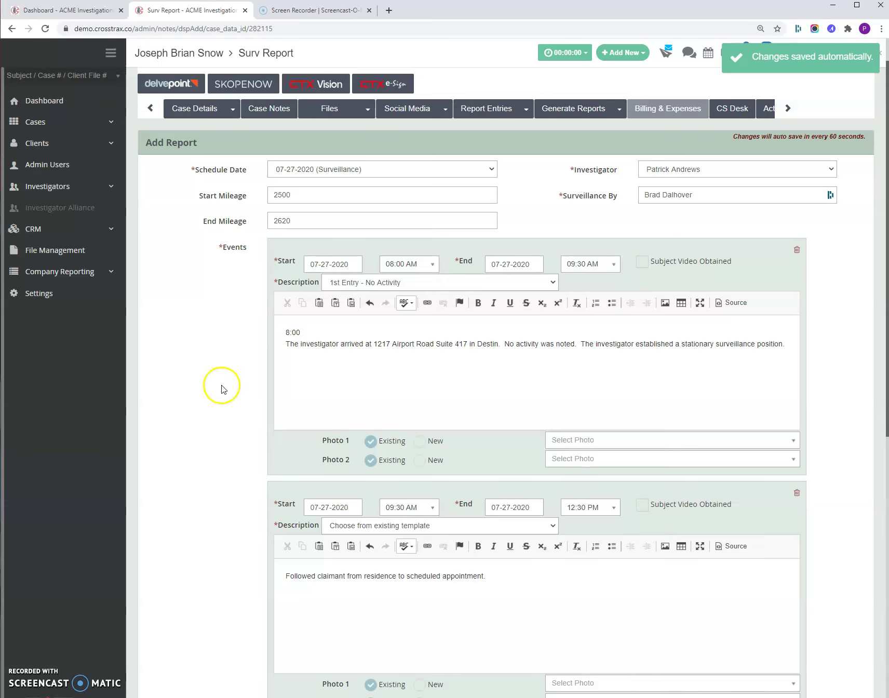
{"action": "scroll", "coordinate": [383, 377], "scroll_direction": "down", "scroll_amount": 3}
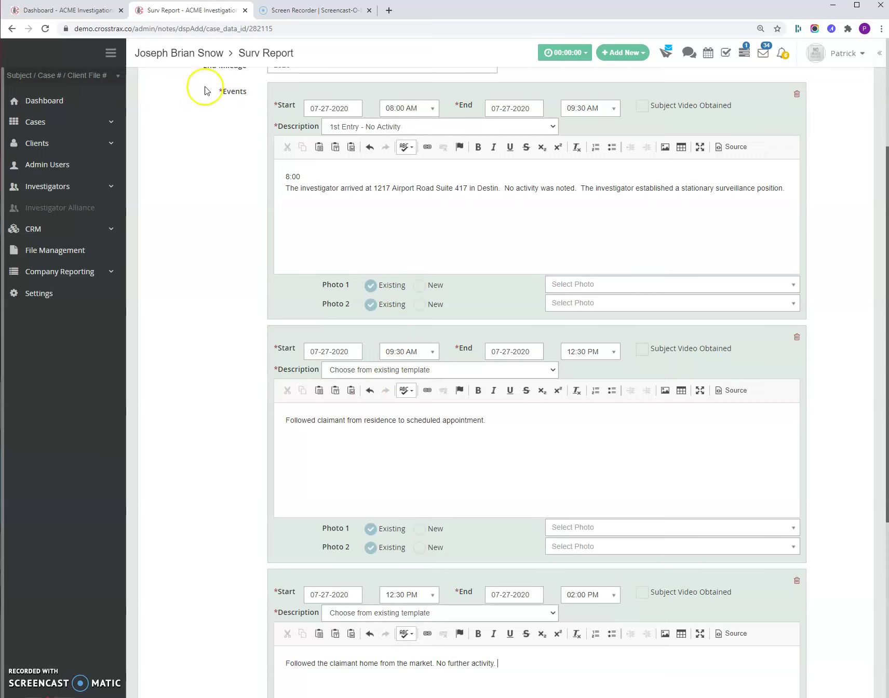
{"action": "double_click", "coordinate": [304, 174]}
{"action": "left_click", "coordinate": [299, 195]}
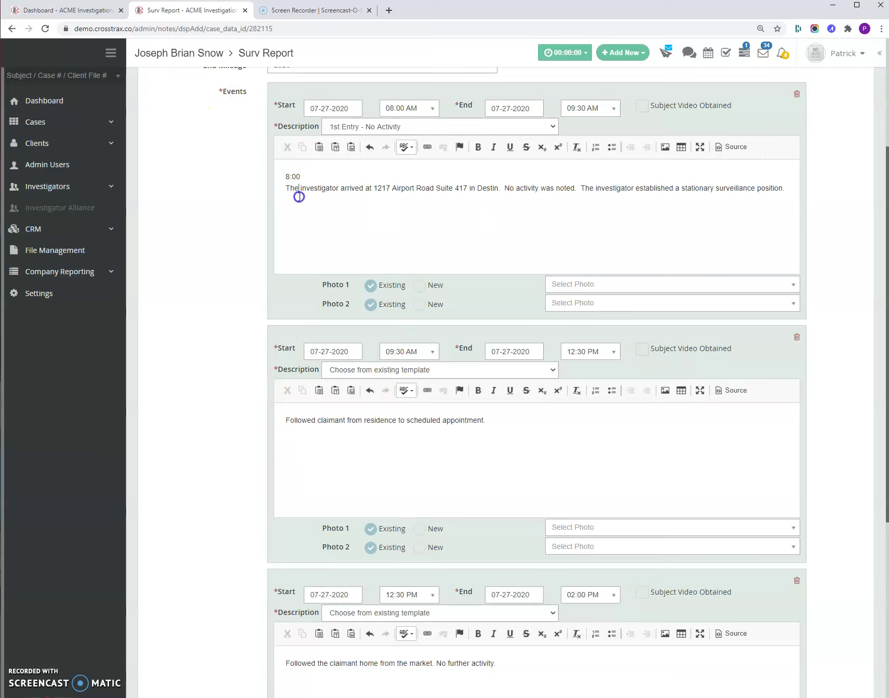
{"action": "left_click", "coordinate": [793, 187]}
{"action": "left_click", "coordinate": [306, 212]}
{"action": "left_click", "coordinate": [306, 212]}
{"action": "key", "text": "BackSpace"}
{"action": "key", "text": "BackSpace"}
{"action": "key", "text": "BackSpace"}
Step: Review billing: Video Activity No, quantity 6 at $45 for 08:00 AM–02:00 PM
{"action": "scroll", "coordinate": [338, 224], "scroll_direction": "down", "scroll_amount": 5}
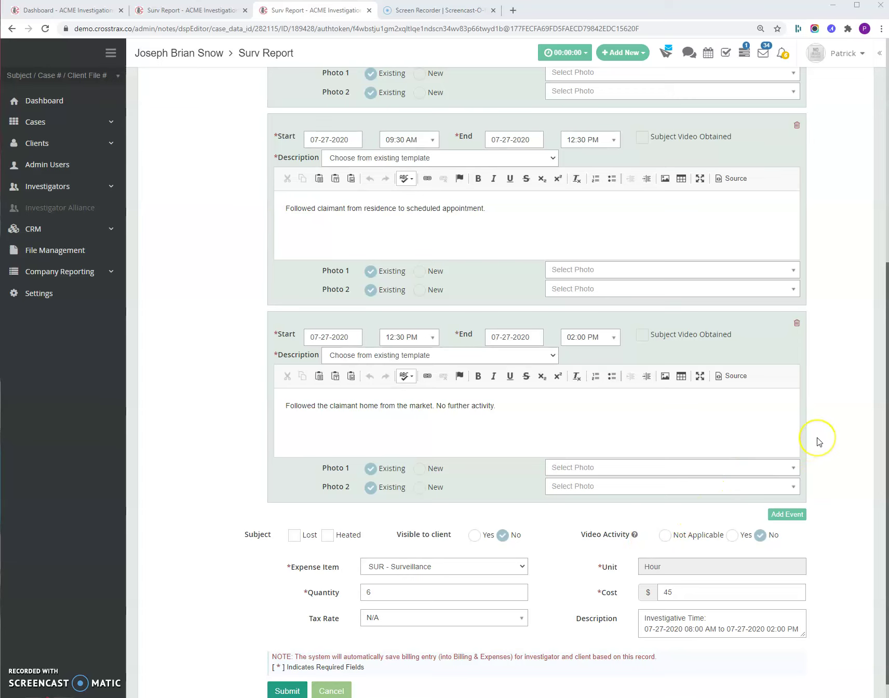
{"action": "scroll", "coordinate": [819, 442], "scroll_direction": "down", "scroll_amount": 2}
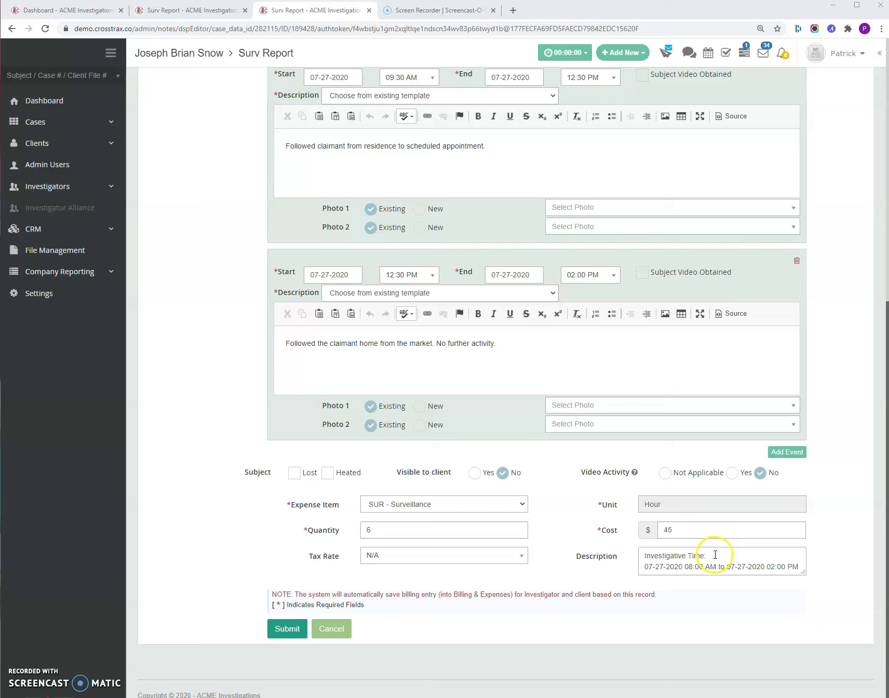
{"action": "key", "text": "Return"}
Step: Submit the report, saving the surveillance entry billed at $600.00
{"action": "left_click", "coordinate": [280, 629]}
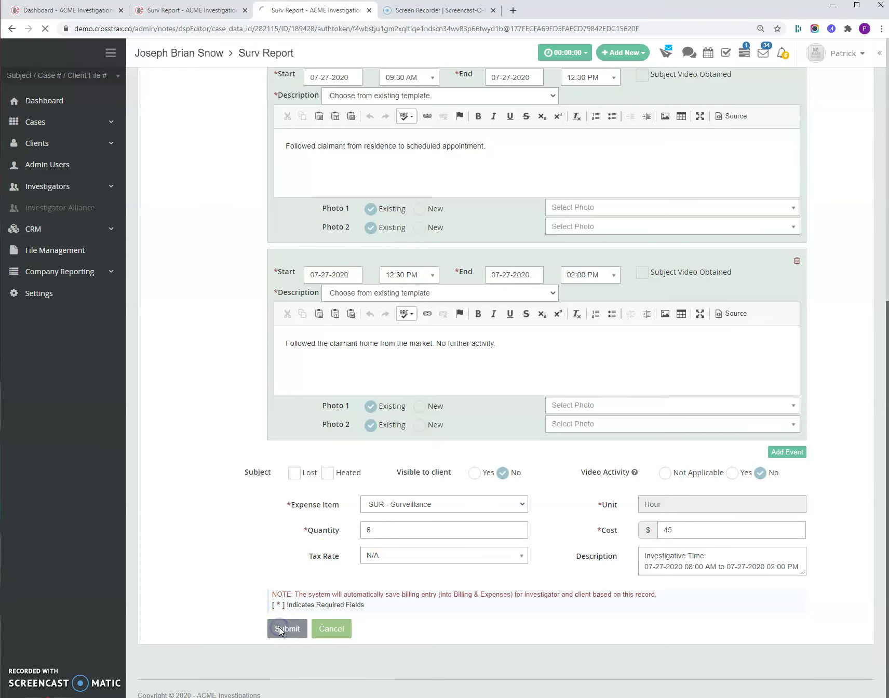